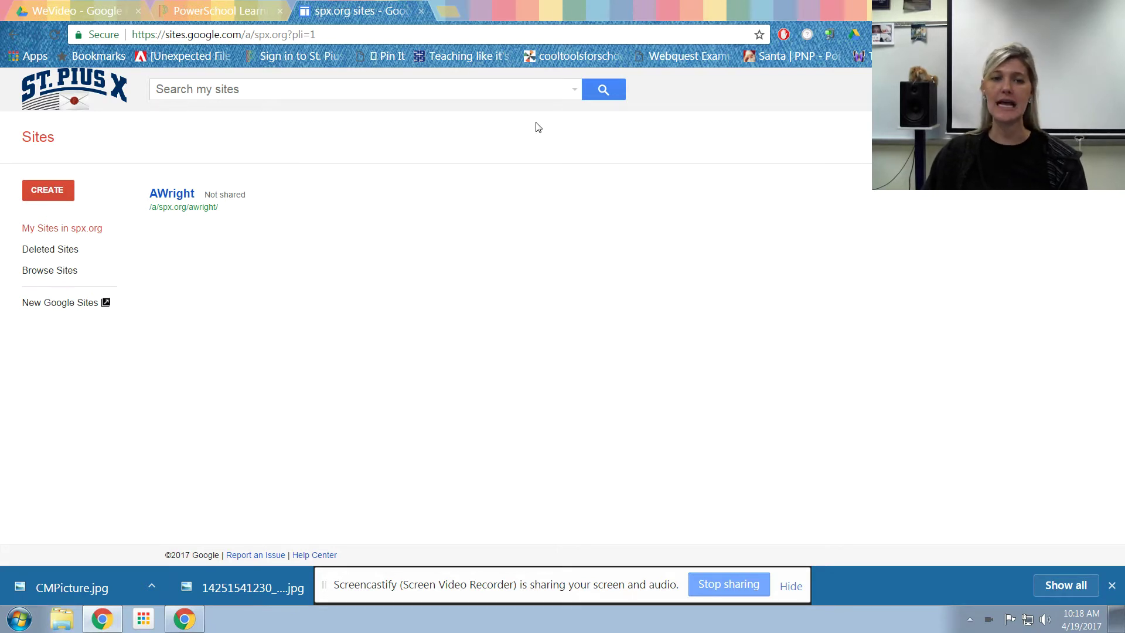
Go to sites.google.com in the browser address bar
{"action": "left_click", "coordinate": [348, 35]}
{"action": "type", "text": "sites"}
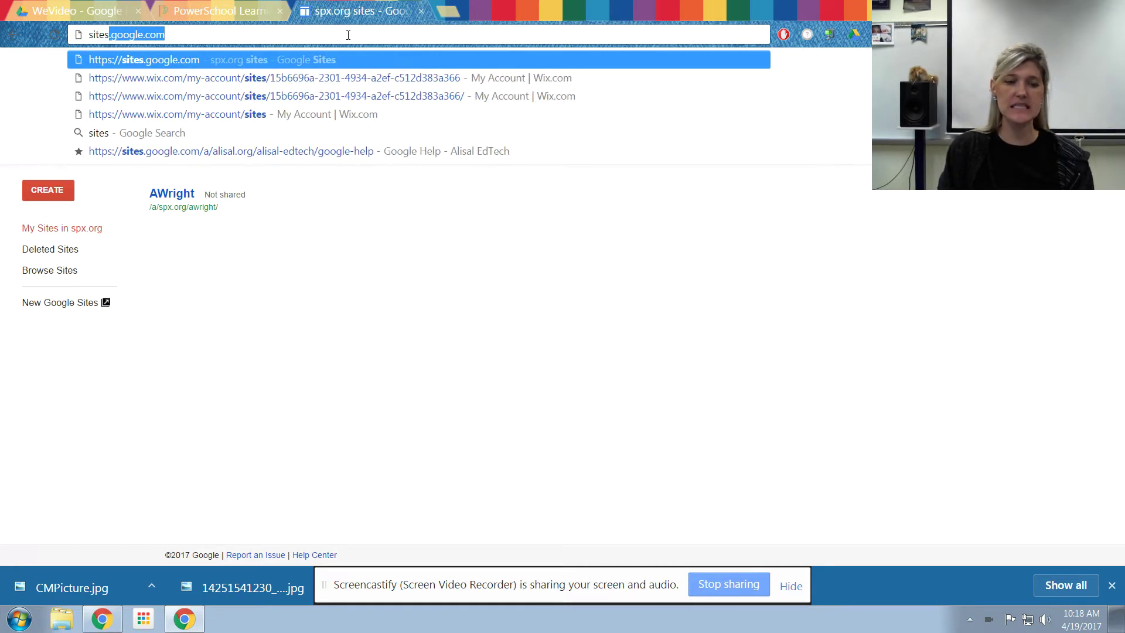
{"action": "key", "text": "Right"}
{"action": "key", "text": "Return"}
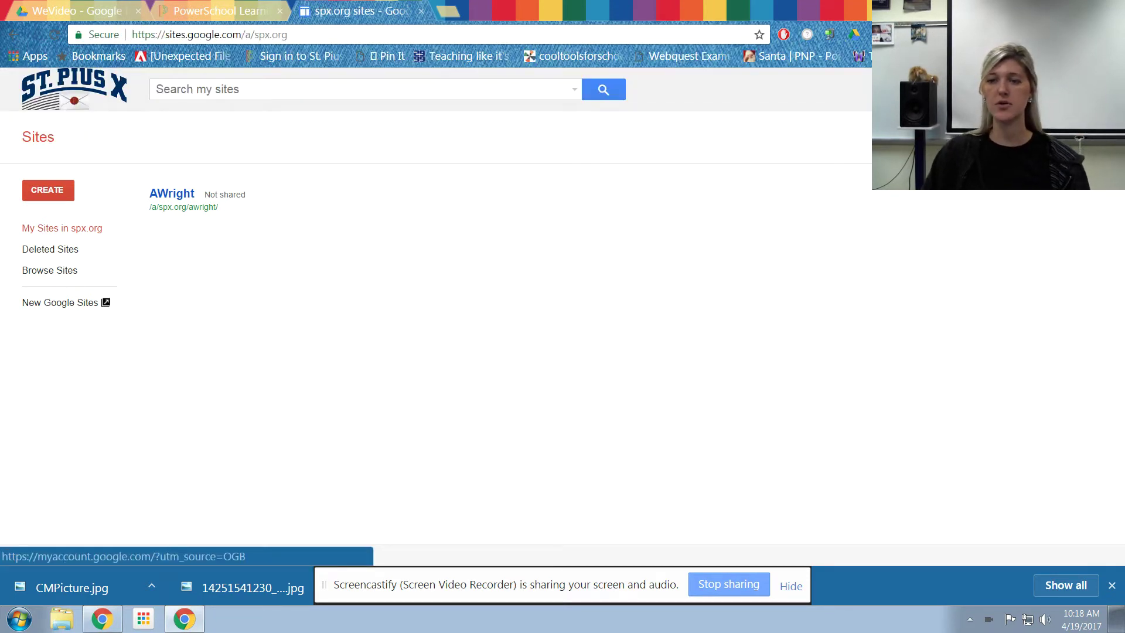
Open Sites from the Google apps launcher and switch to the new Google Sites
{"action": "left_click", "coordinate": [1022, 89]}
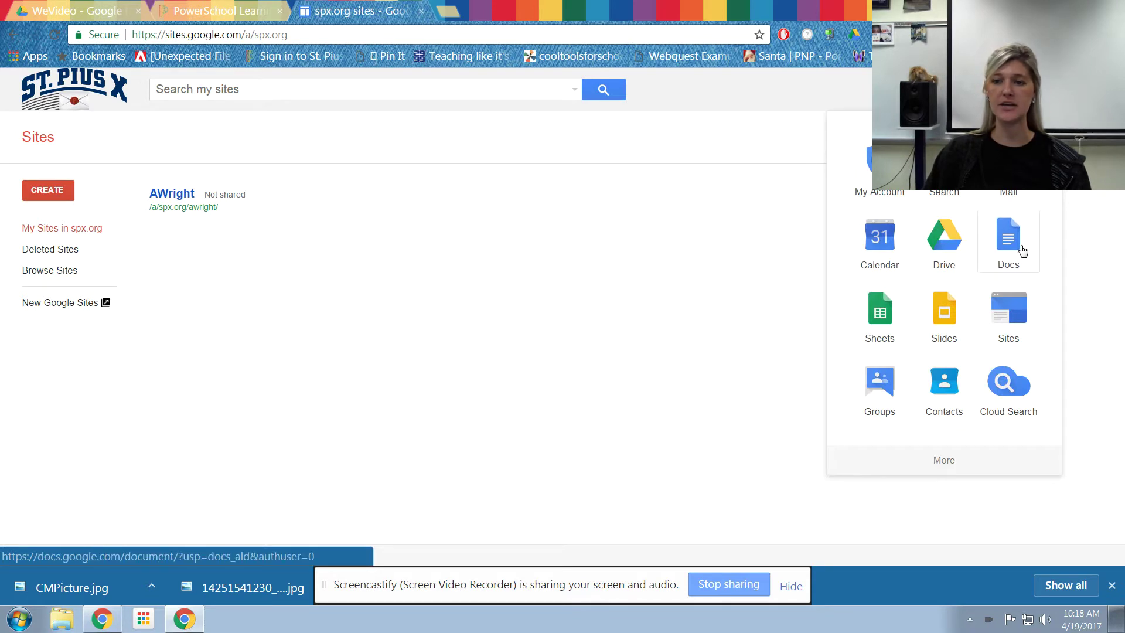
{"action": "left_click", "coordinate": [1012, 319]}
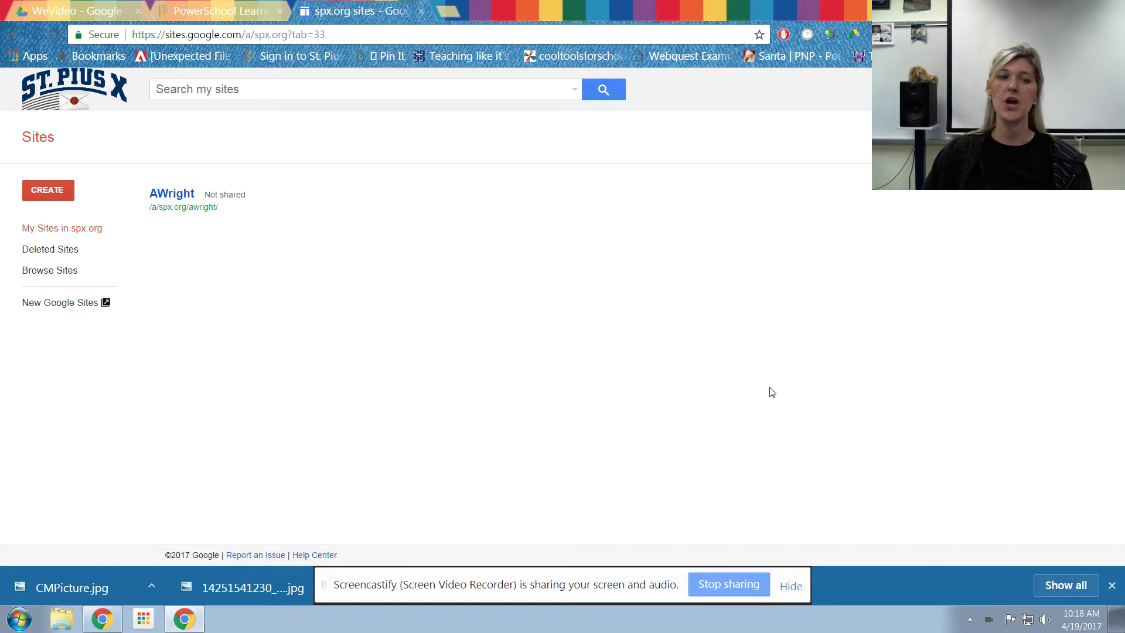
{"action": "left_click", "coordinate": [91, 303]}
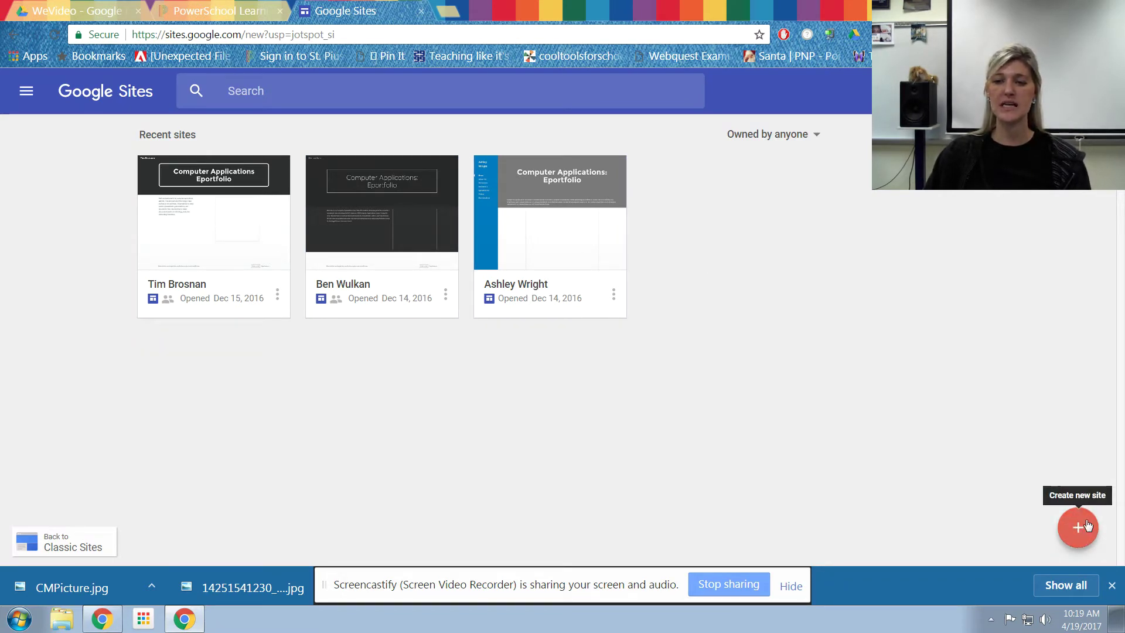
Create a new blank Untitled Site with the + Create new site button
{"action": "left_click", "coordinate": [1085, 530]}
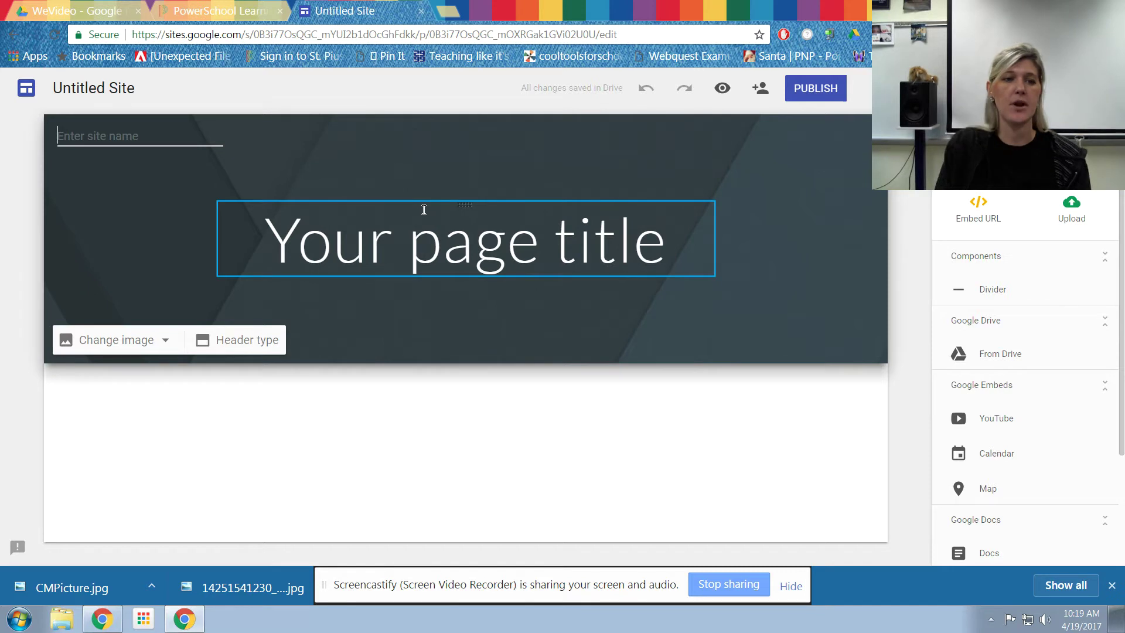
Name the site 'Ashley Wright' and retitle the page 'Computer Applications Eportfolio'
{"action": "type", "text": "Ashley W"}
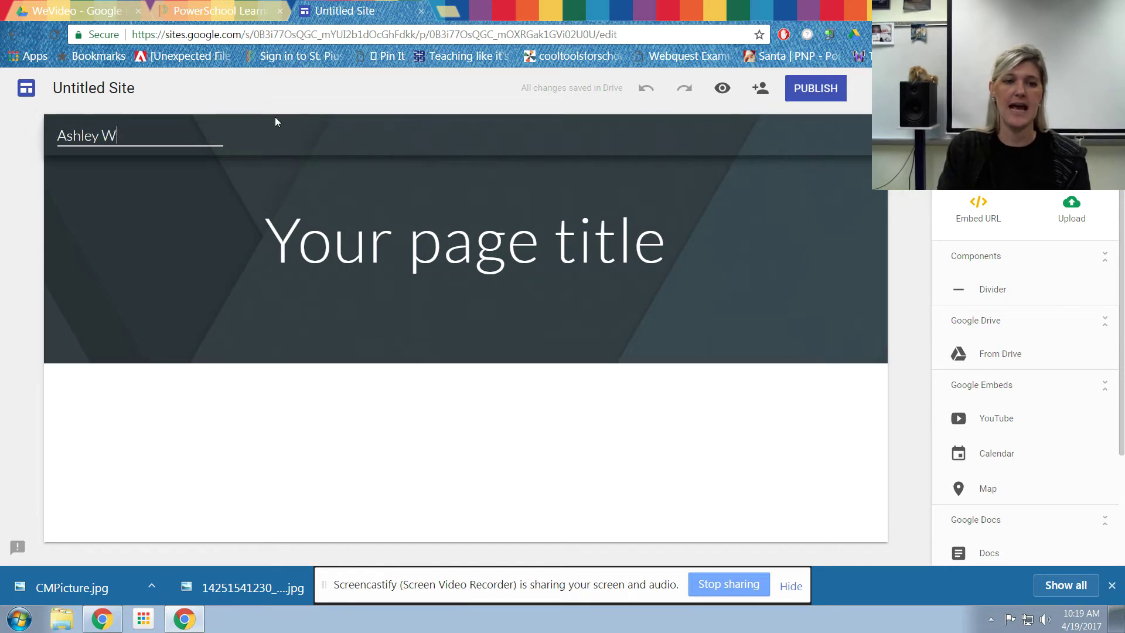
{"action": "type", "text": "right"}
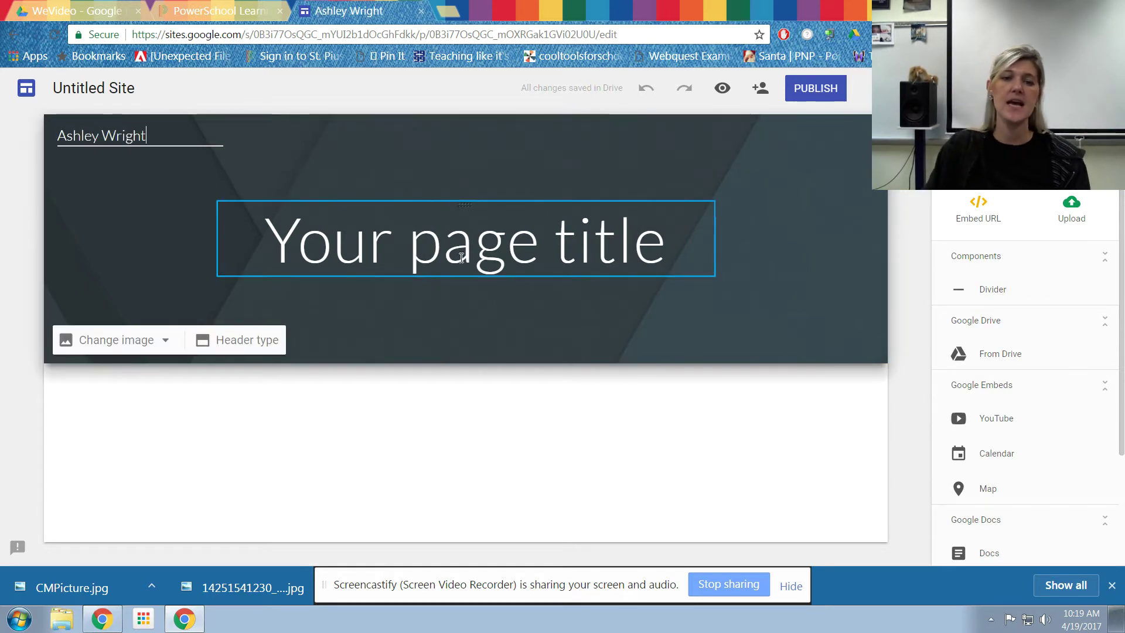
{"action": "triple_click", "coordinate": [462, 258]}
{"action": "type", "text": "Com"}
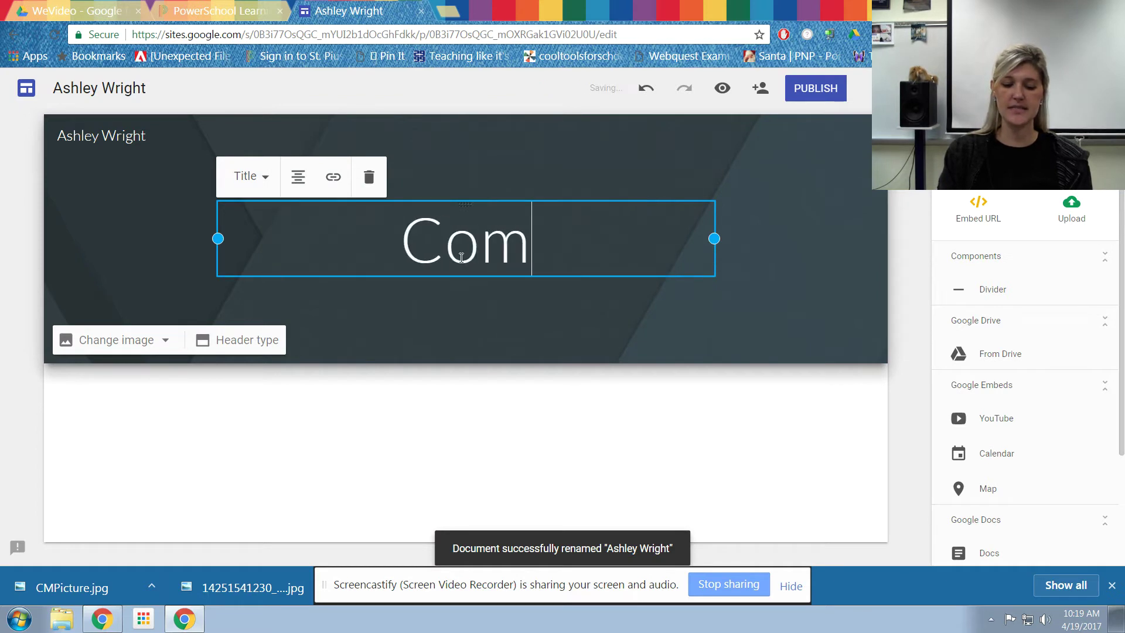
{"action": "type", "text": "puter Applica"}
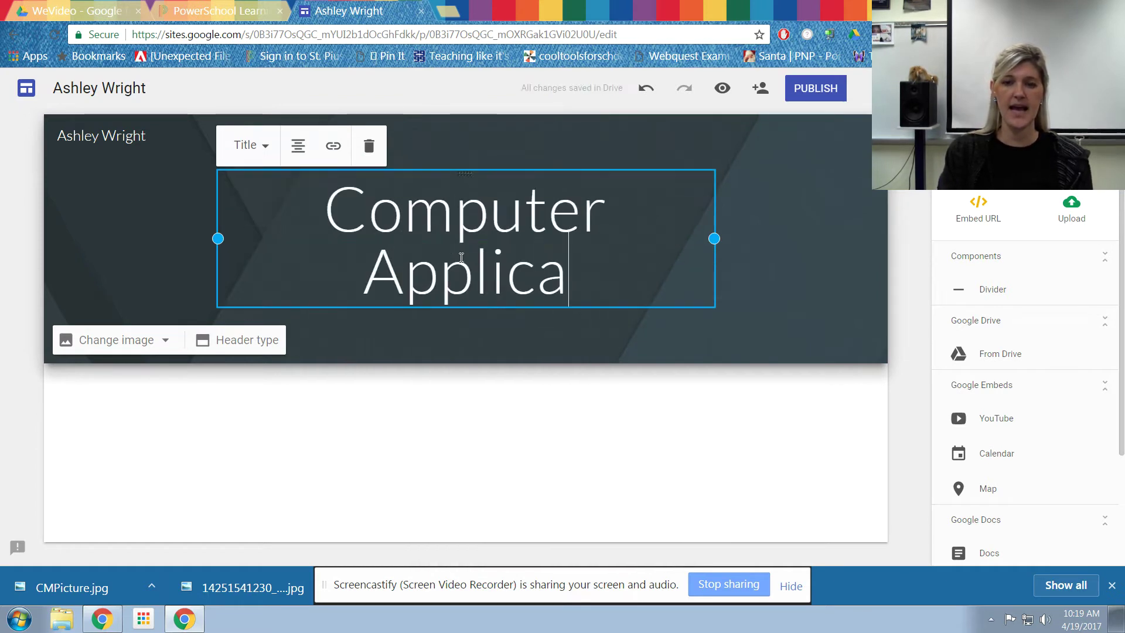
{"action": "type", "text": "tions"}
{"action": "key", "text": "Return"}
{"action": "type", "text": "E"}
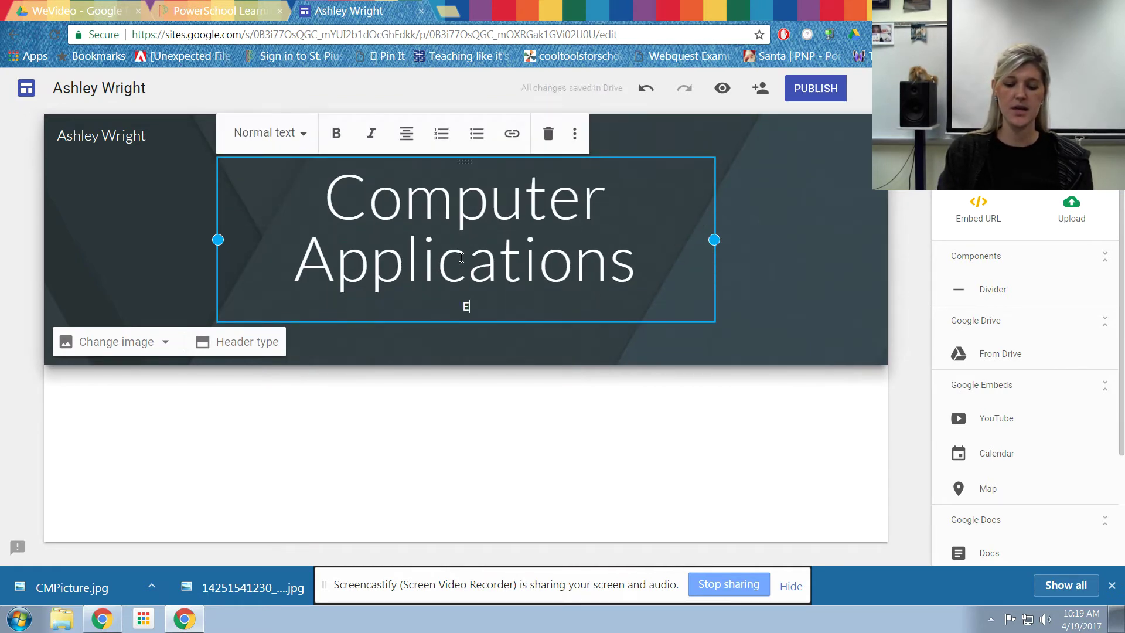
{"action": "type", "text": "du"}
{"action": "key", "text": "BackSpace"}
{"action": "key", "text": "BackSpace"}
{"action": "key", "text": "BackSpace"}
{"action": "key", "text": "BackSpace"}
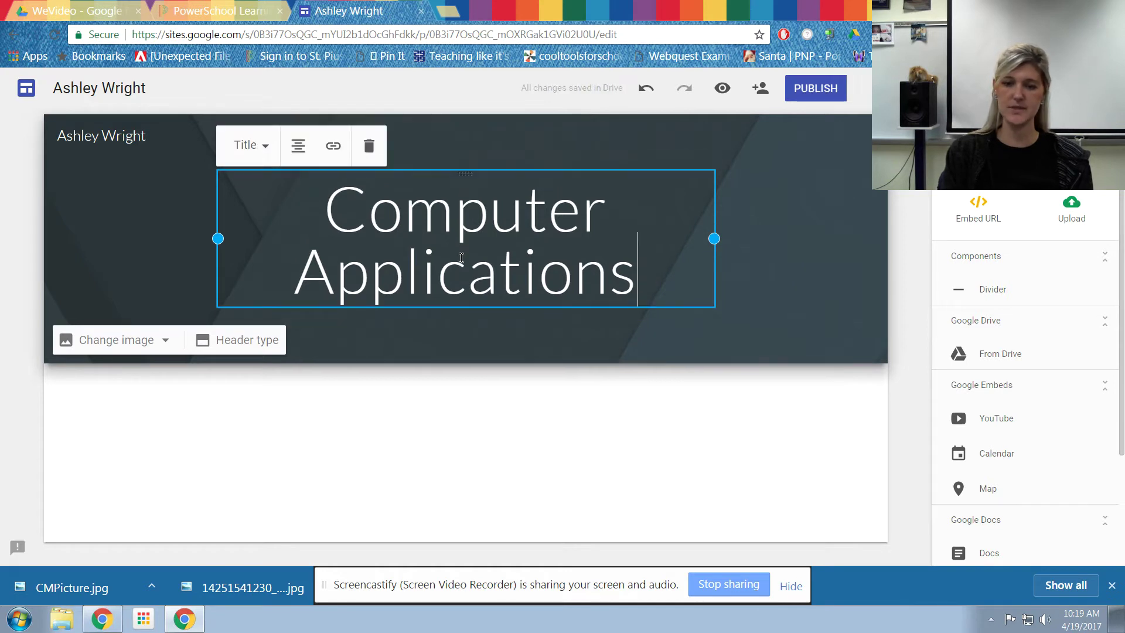
{"action": "type", "text": "Eport"}
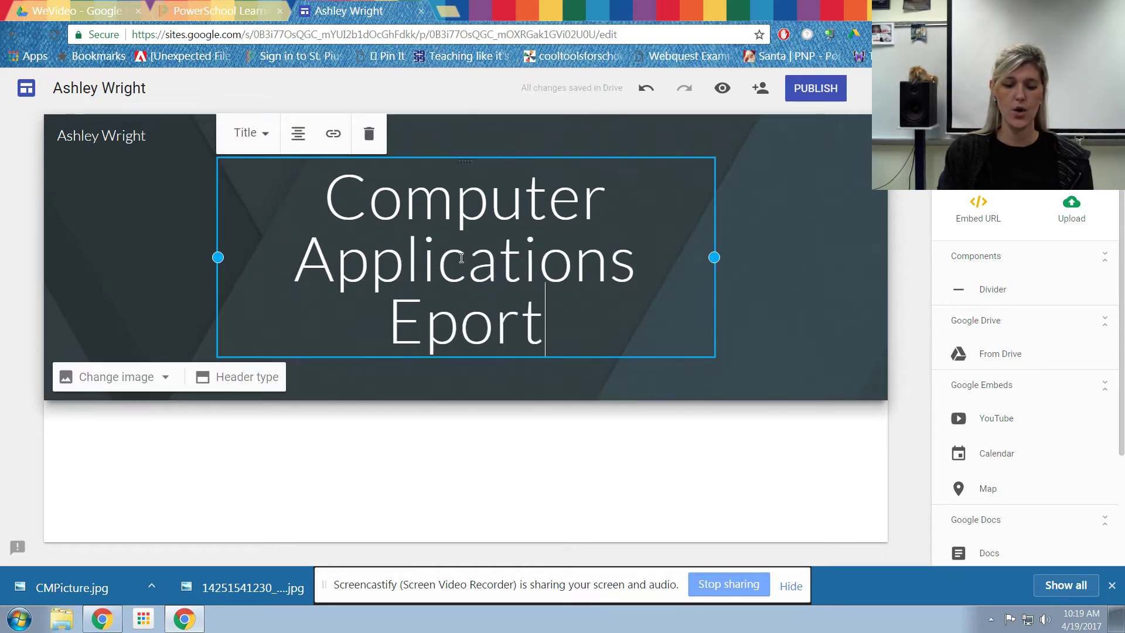
{"action": "type", "text": "folio"}
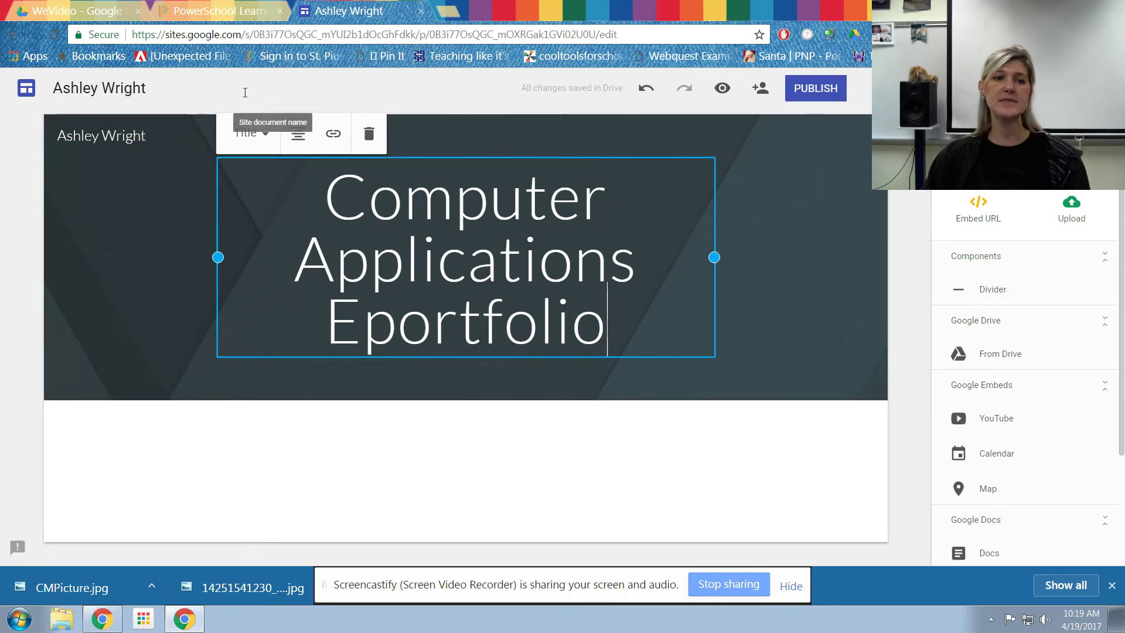
Keep the header title in Title style and widen its text box on both sides
{"action": "left_click", "coordinate": [104, 138]}
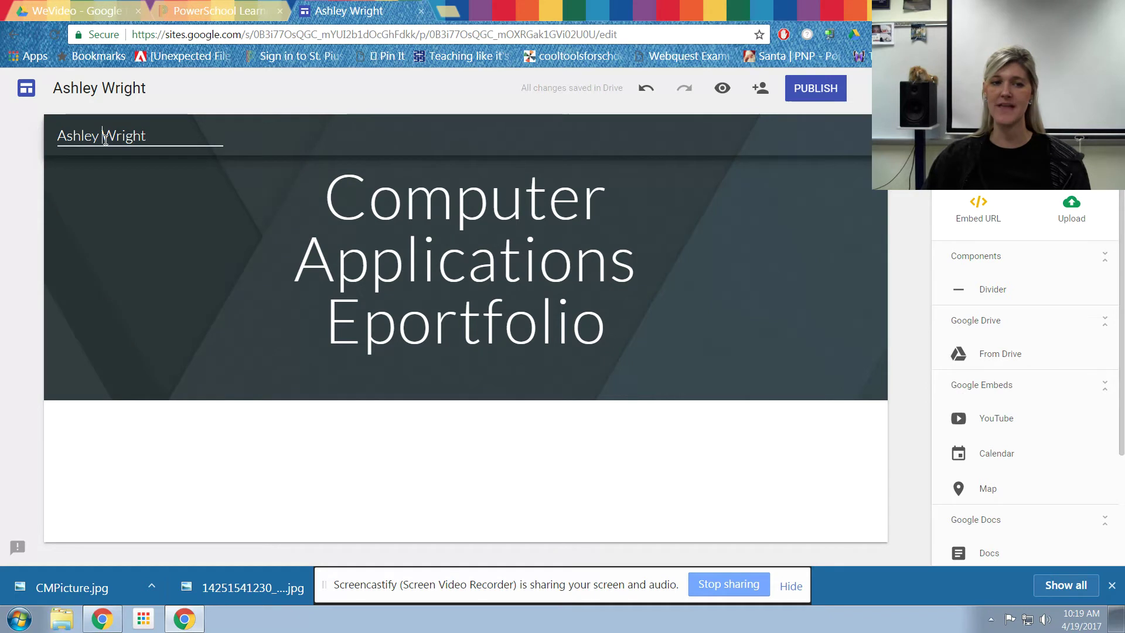
{"action": "left_click", "coordinate": [368, 261]}
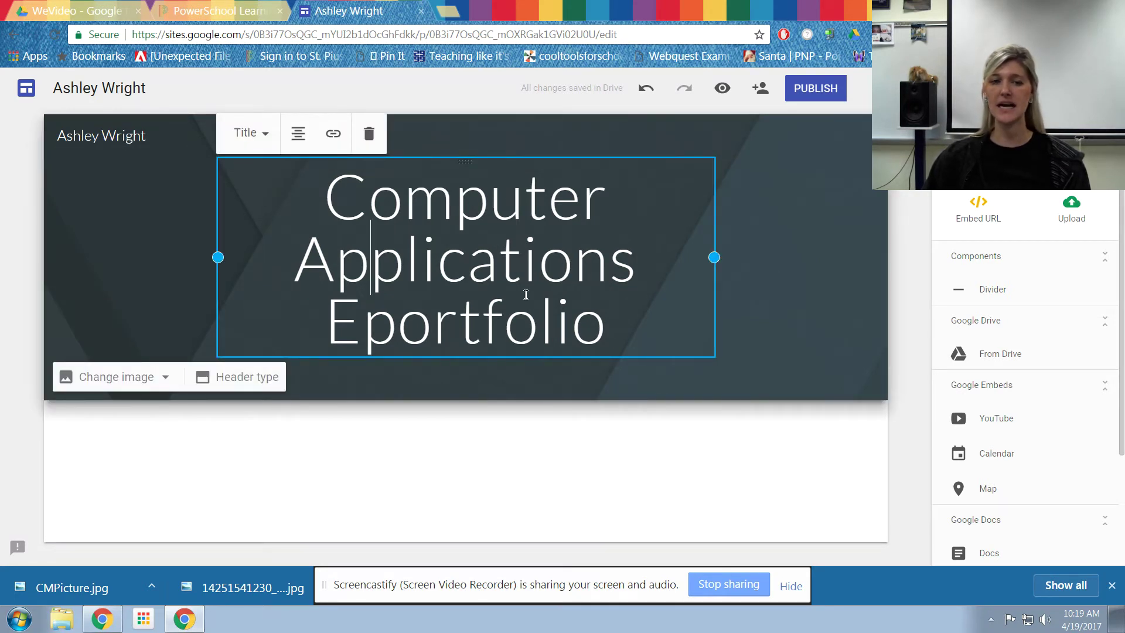
{"action": "left_click", "coordinate": [258, 134]}
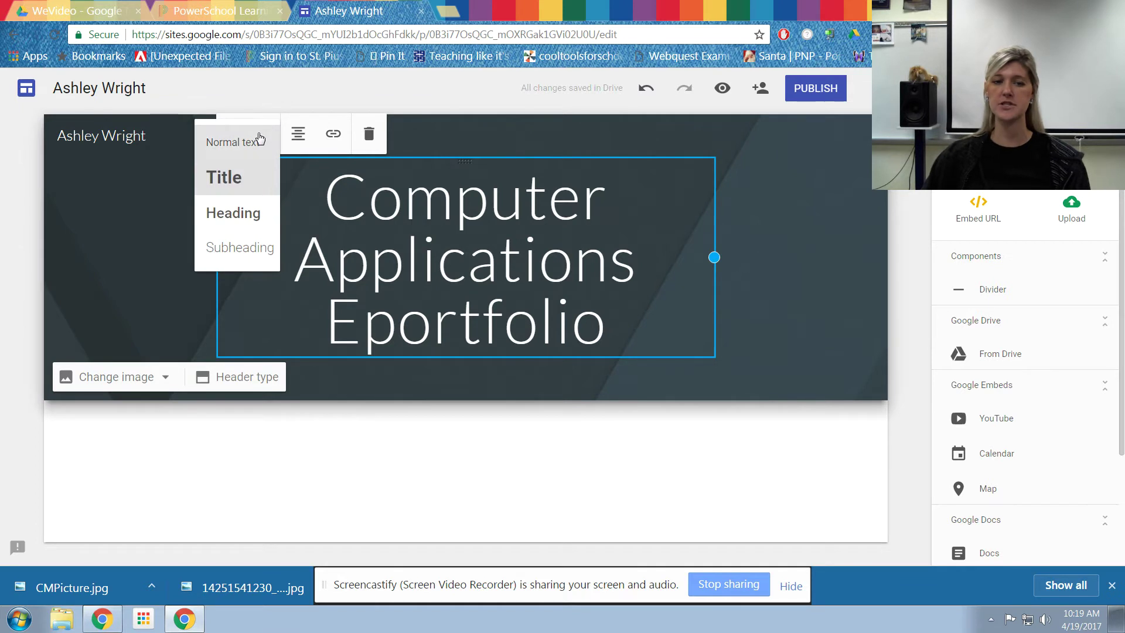
{"action": "left_click", "coordinate": [260, 140]}
{"action": "left_click", "coordinate": [256, 208]}
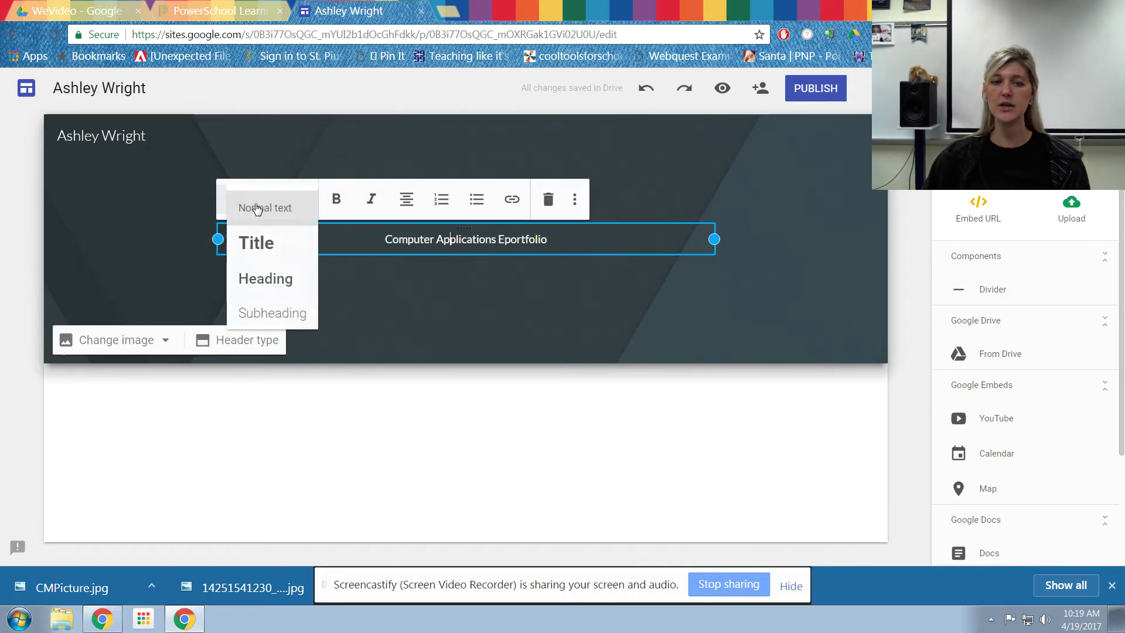
{"action": "left_click", "coordinate": [258, 245]}
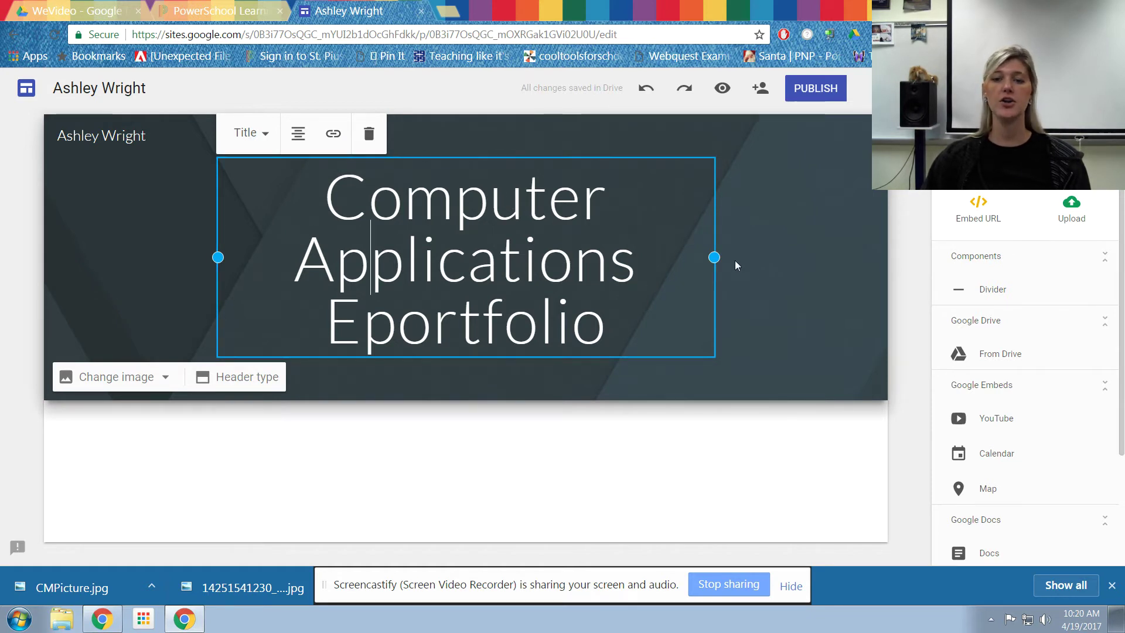
{"action": "left_click_drag", "start_coordinate": [714, 256], "coordinate": [845, 257]}
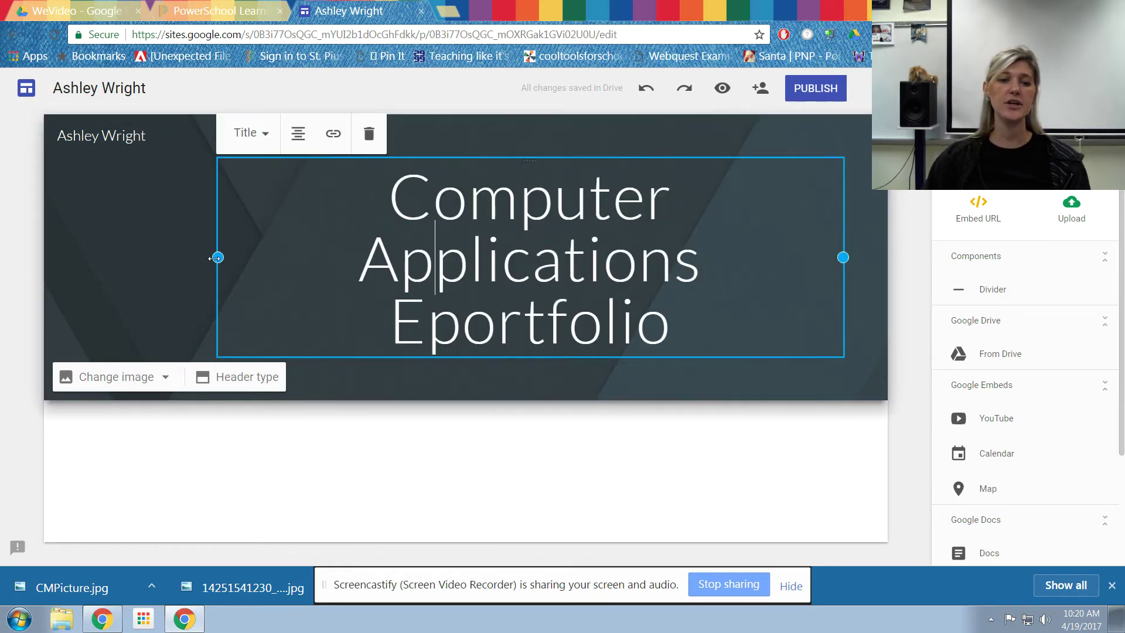
{"action": "left_click_drag", "start_coordinate": [218, 256], "coordinate": [89, 239]}
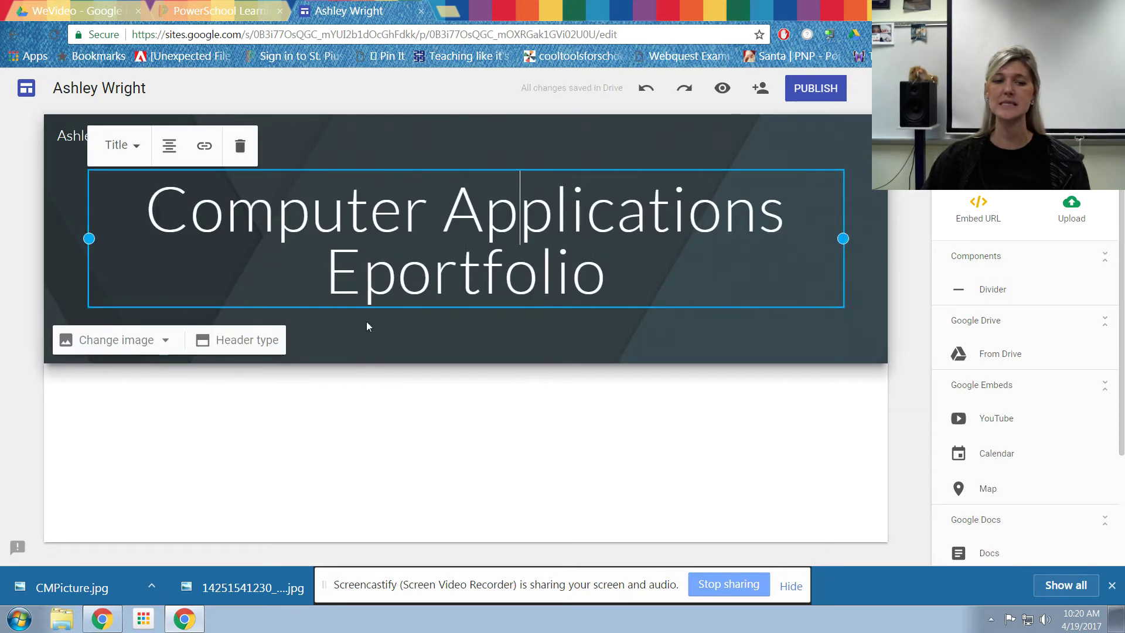
Set the sticky-notes photo from the image gallery as the header background
{"action": "left_click", "coordinate": [161, 345]}
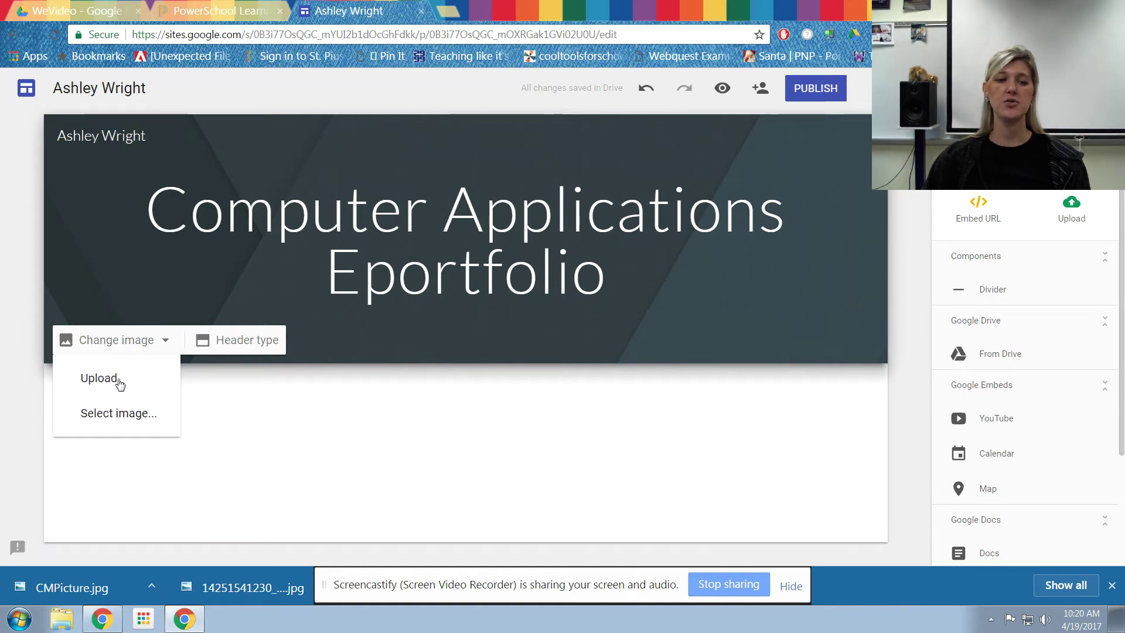
{"action": "left_click", "coordinate": [125, 417]}
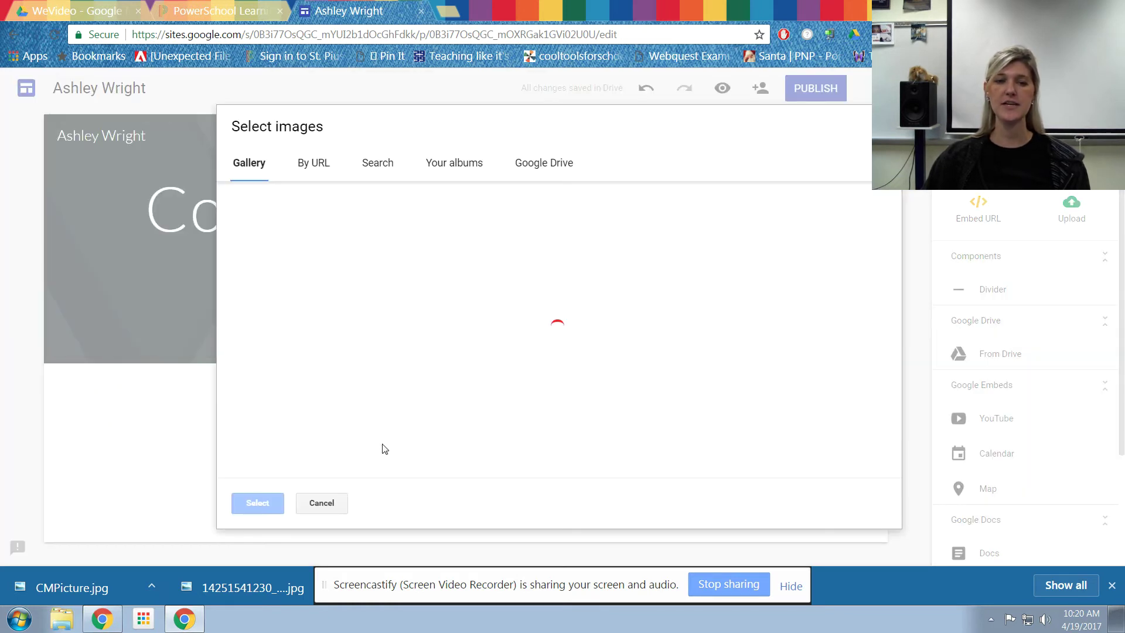
{"action": "left_click", "coordinate": [540, 256]}
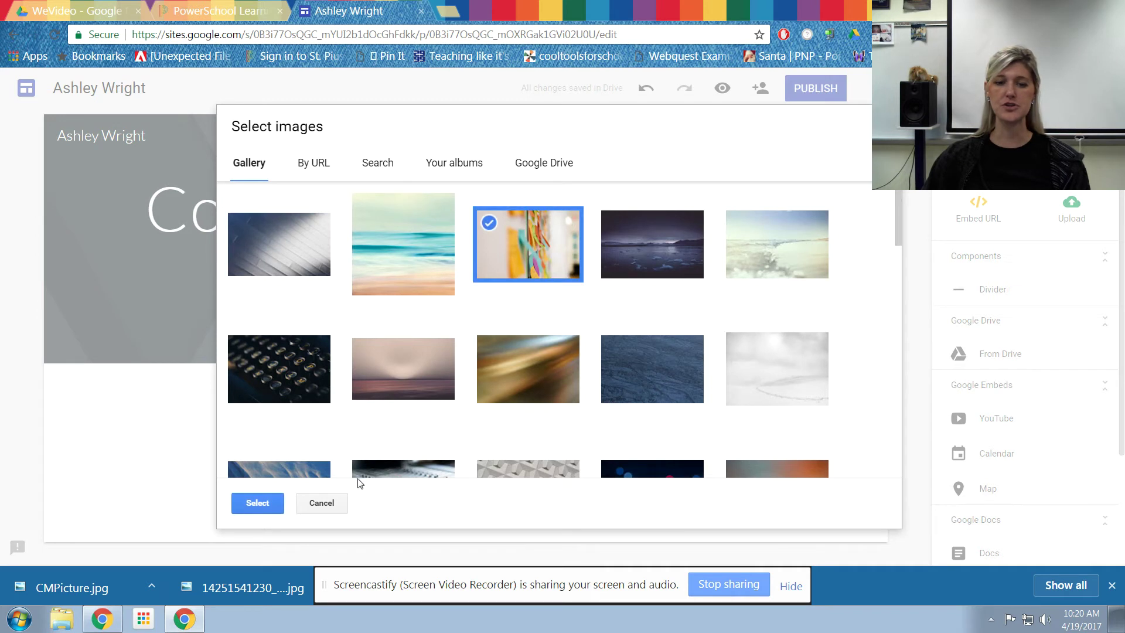
{"action": "left_click", "coordinate": [258, 502]}
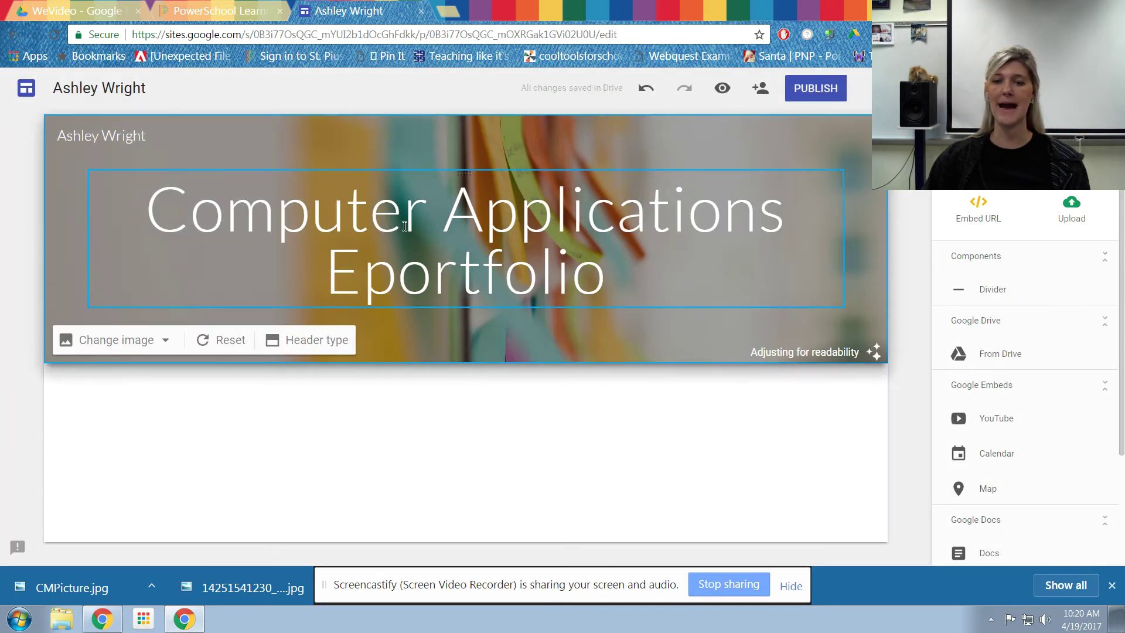
Set the header type to Banner
{"action": "left_click", "coordinate": [305, 345]}
{"action": "left_click", "coordinate": [305, 344]}
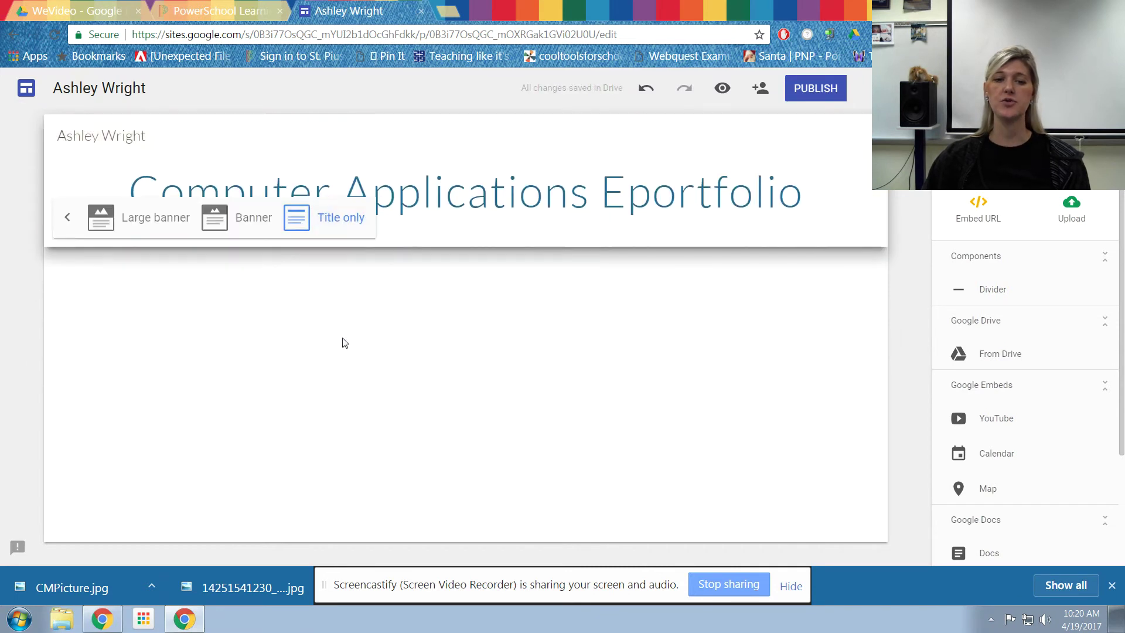
{"action": "left_click", "coordinate": [157, 221]}
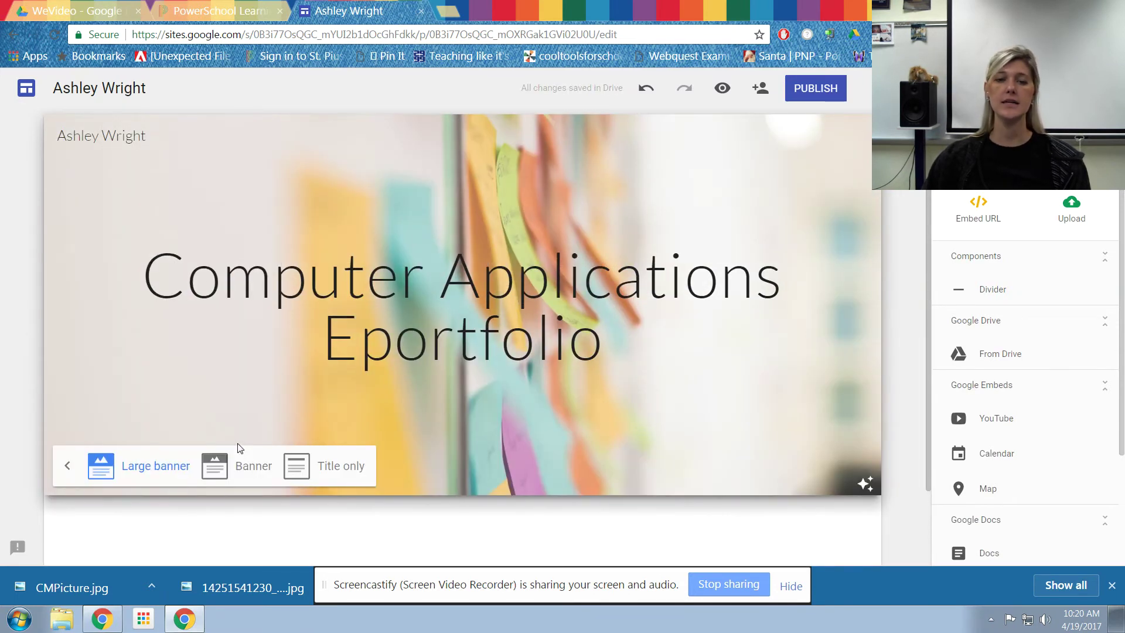
{"action": "left_click", "coordinate": [252, 467]}
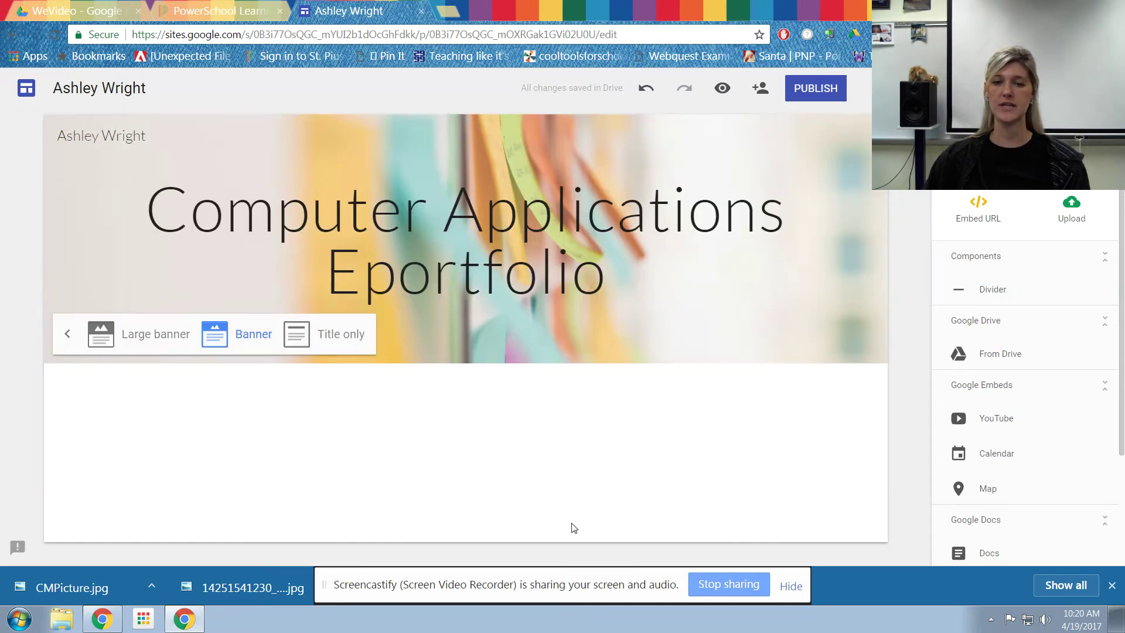
{"action": "left_click", "coordinate": [66, 336]}
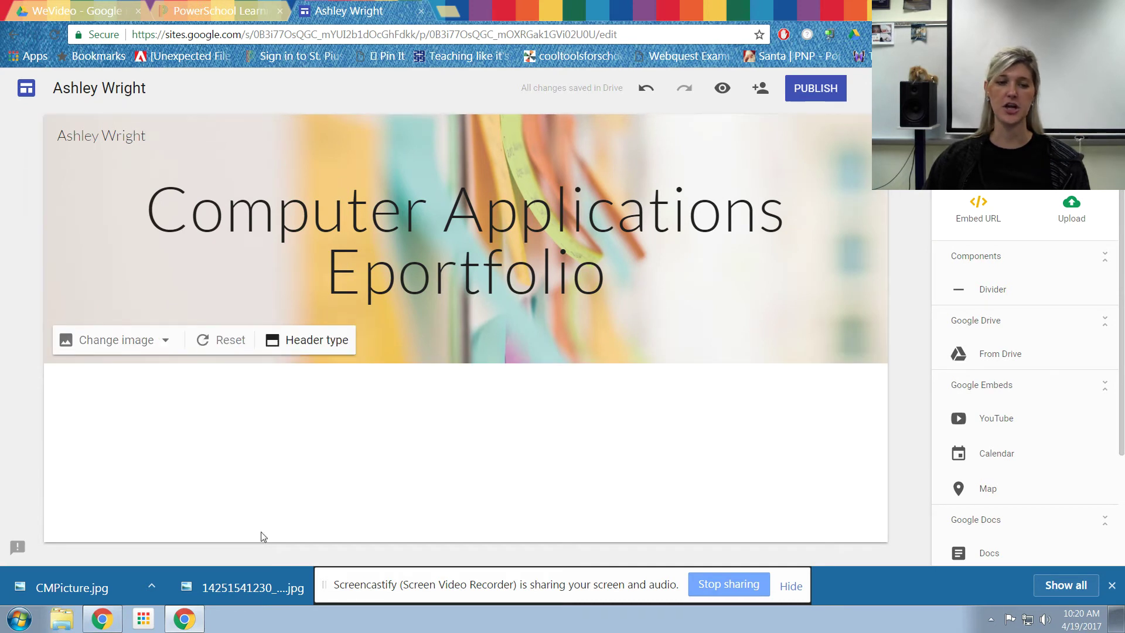
{"action": "left_click", "coordinate": [31, 94]}
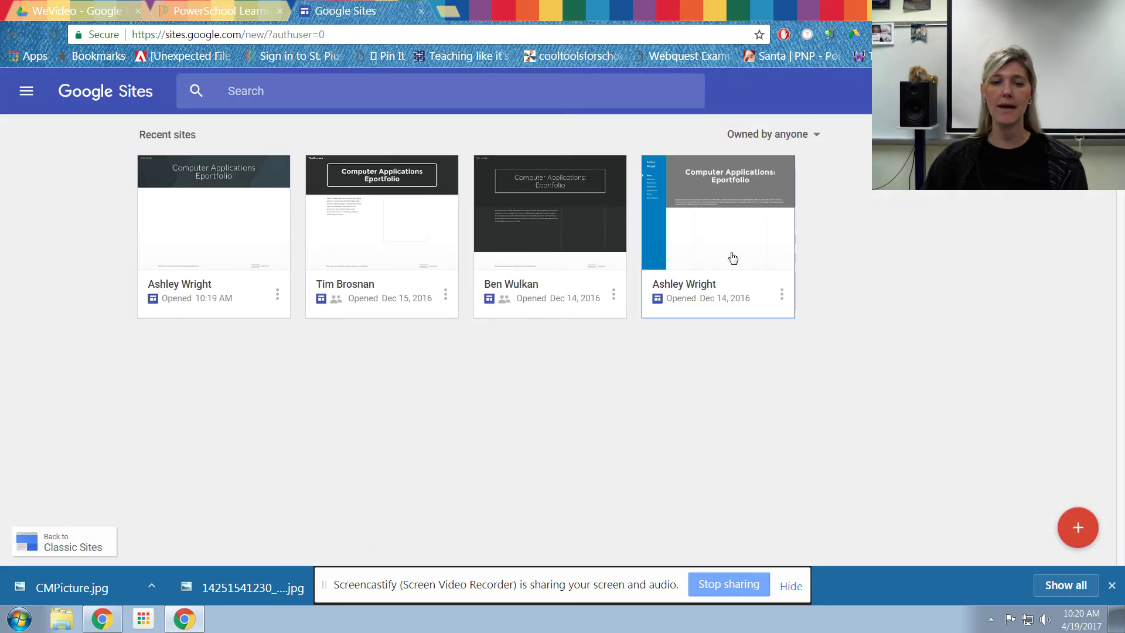
Return to the Sites home page showing the new eportfolio site first in Recent sites
{"action": "left_click", "coordinate": [278, 295]}
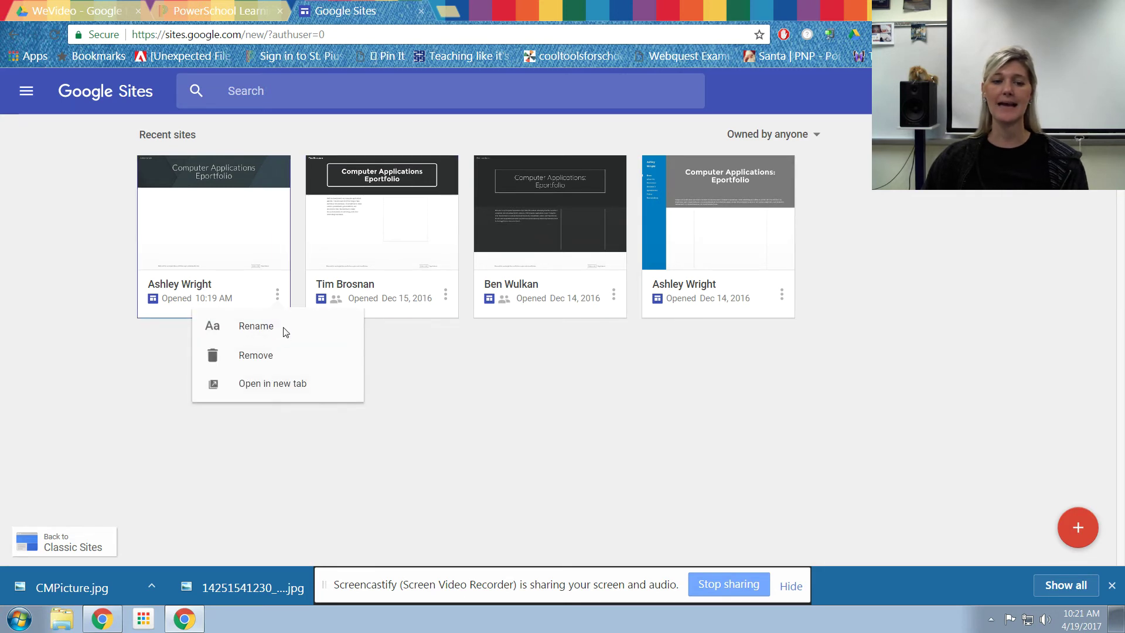
{"action": "left_click", "coordinate": [232, 216]}
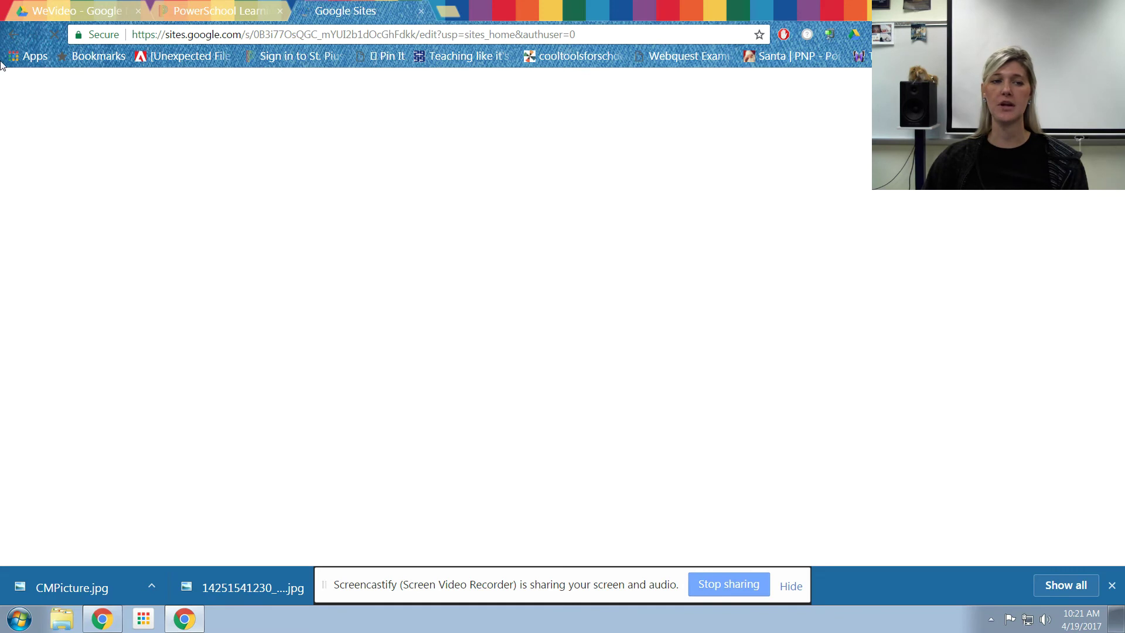
{"action": "left_click", "coordinate": [14, 35]}
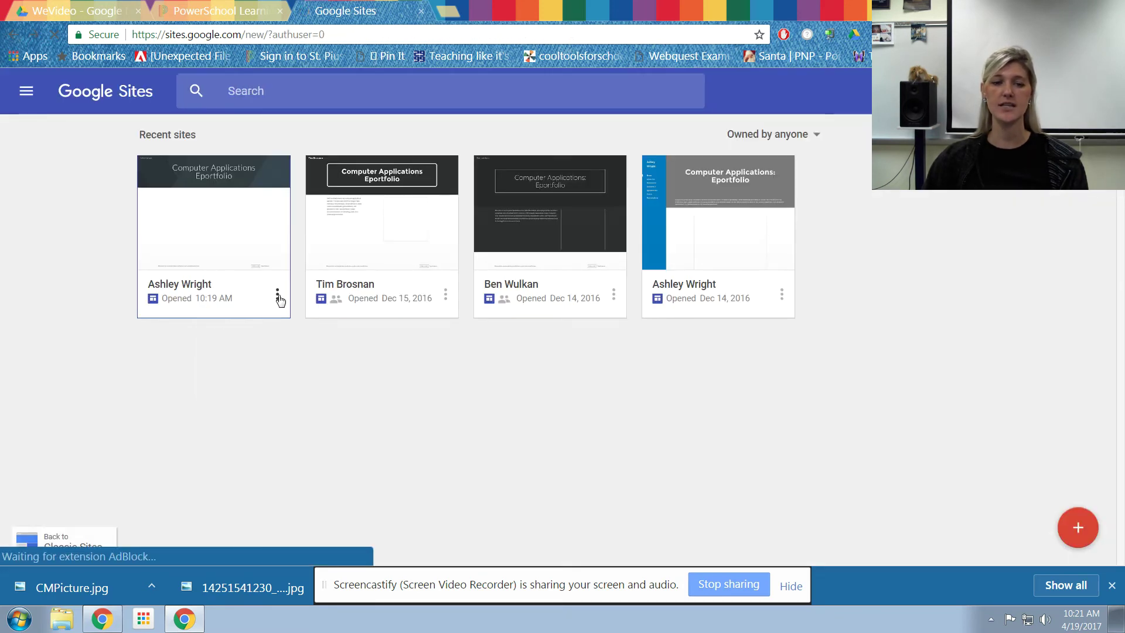
{"action": "left_click", "coordinate": [277, 294]}
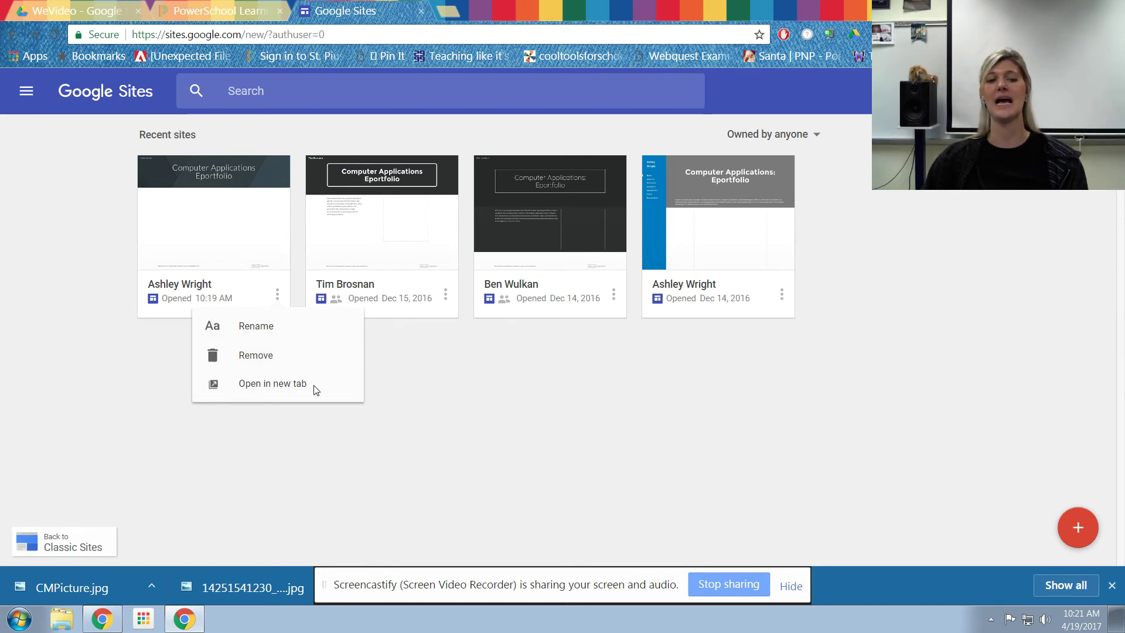
{"action": "left_click", "coordinate": [452, 382]}
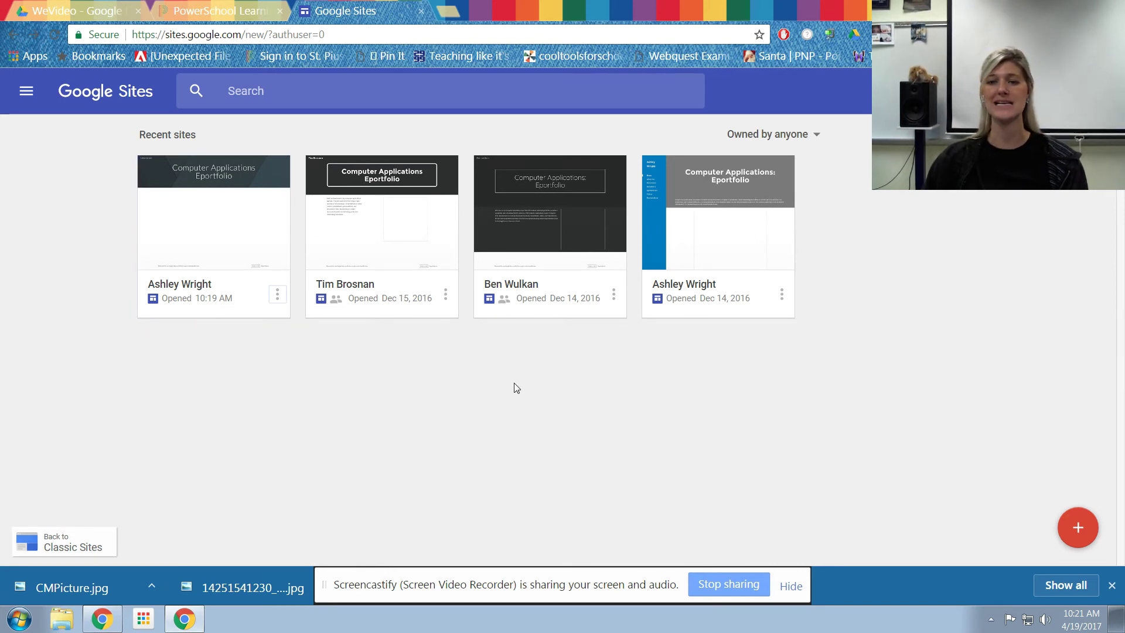
Filter the site list to Owned by me and open the newest eportfolio site
{"action": "left_click", "coordinate": [804, 138]}
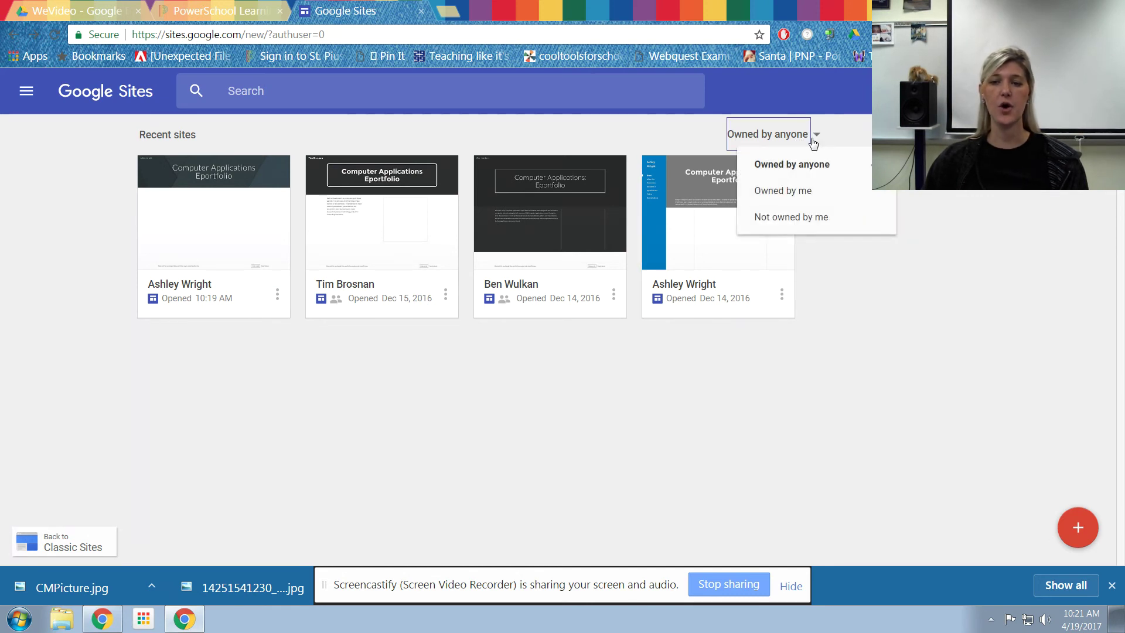
{"action": "left_click", "coordinate": [796, 194]}
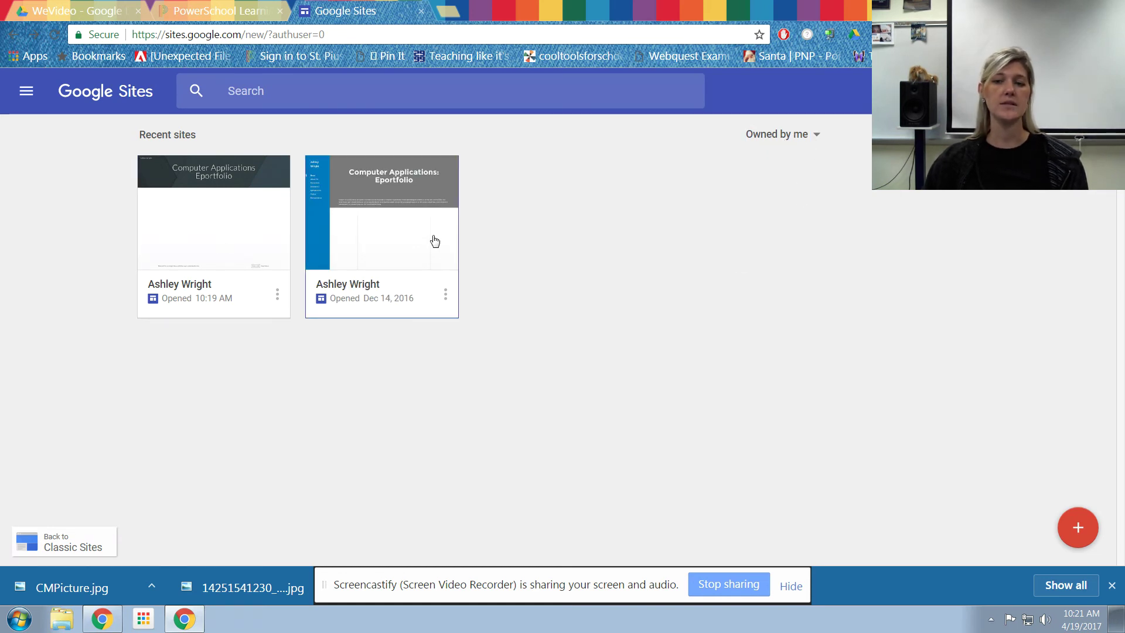
{"action": "left_click", "coordinate": [816, 137]}
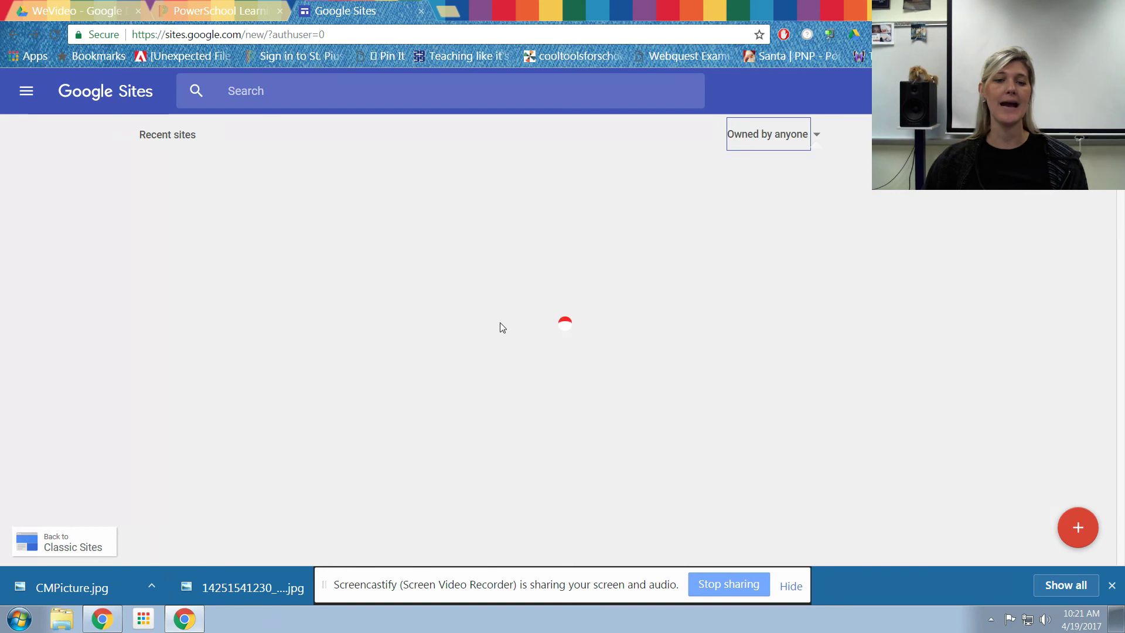
{"action": "left_click", "coordinate": [813, 135]}
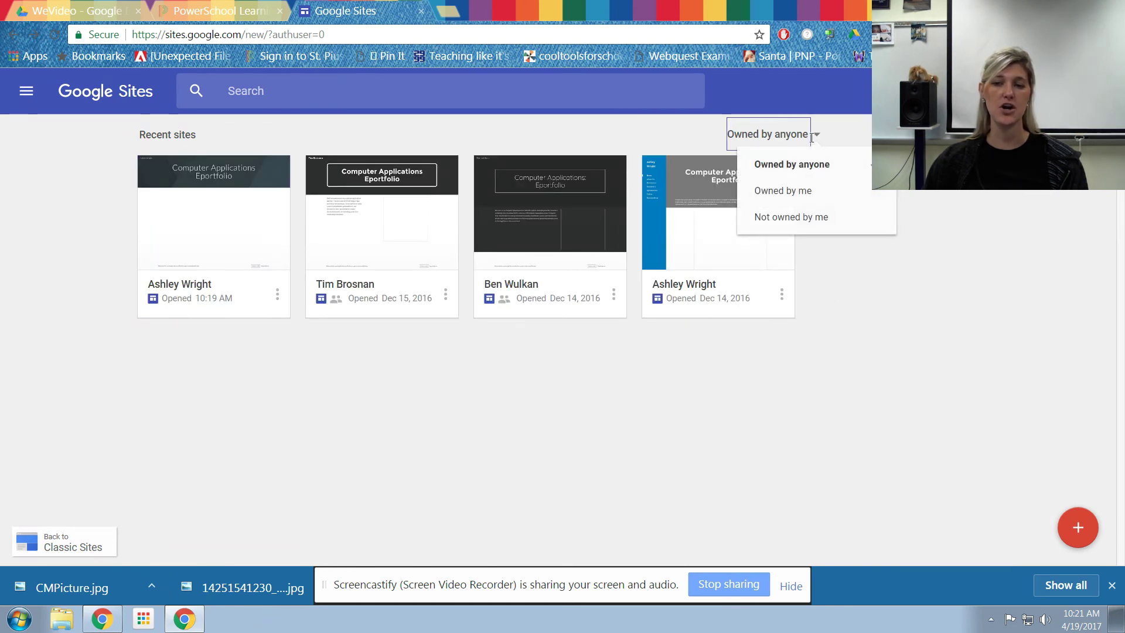
{"action": "left_click", "coordinate": [812, 190]}
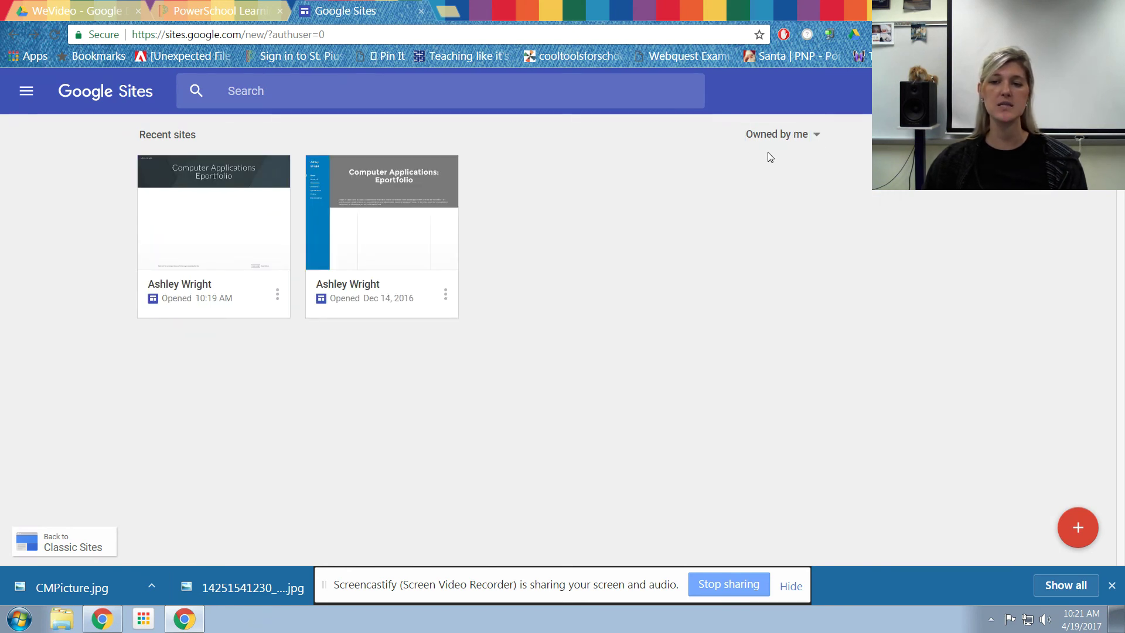
{"action": "left_click", "coordinate": [213, 247]}
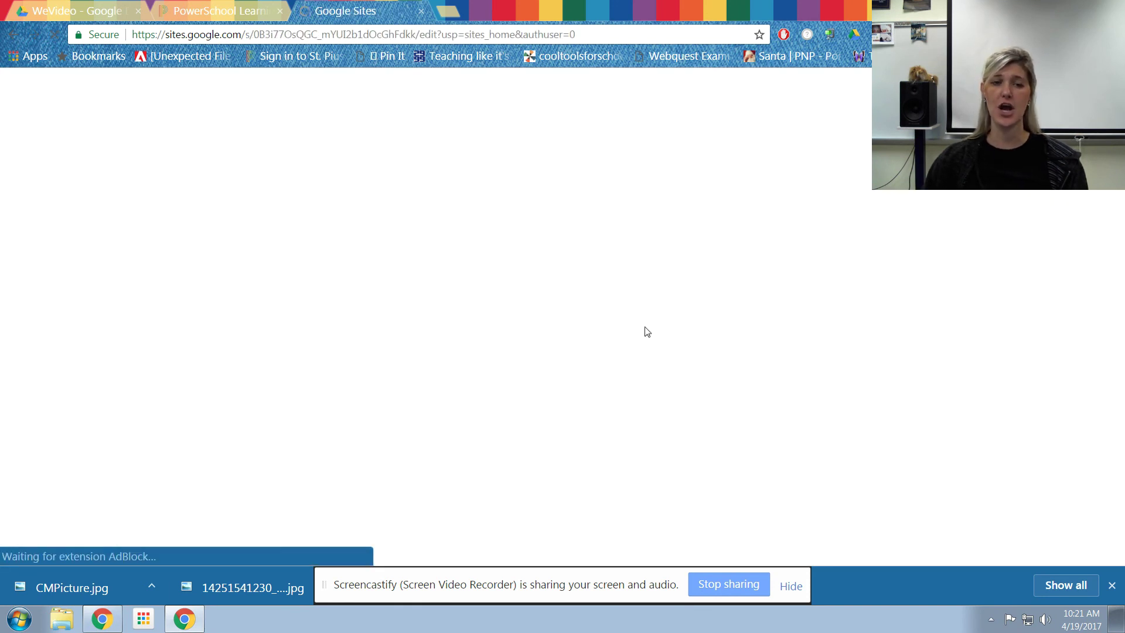